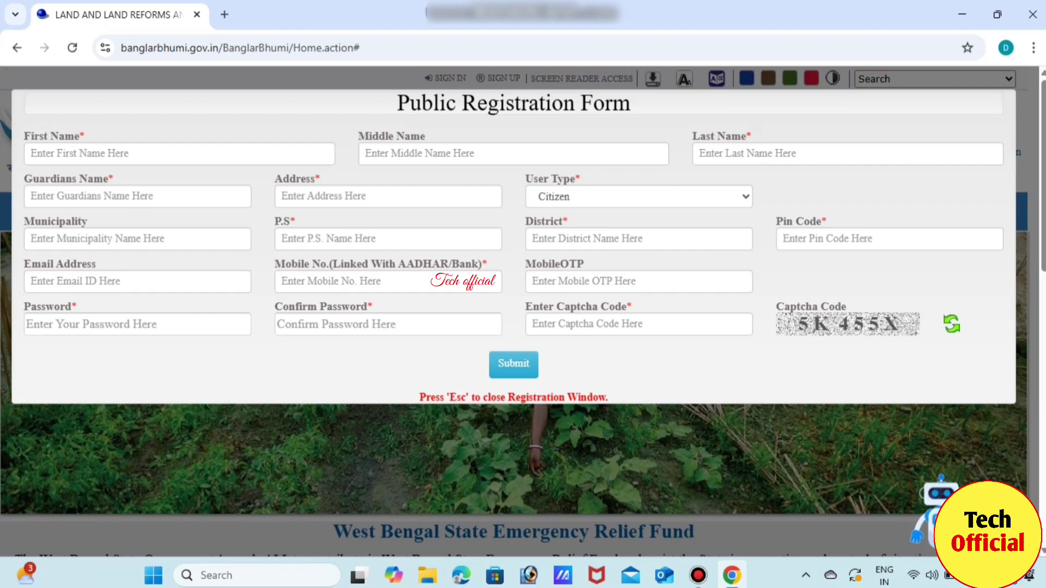
- Enter the applicant's first name and last name, leaving the middle name blank
left_click(180, 154)
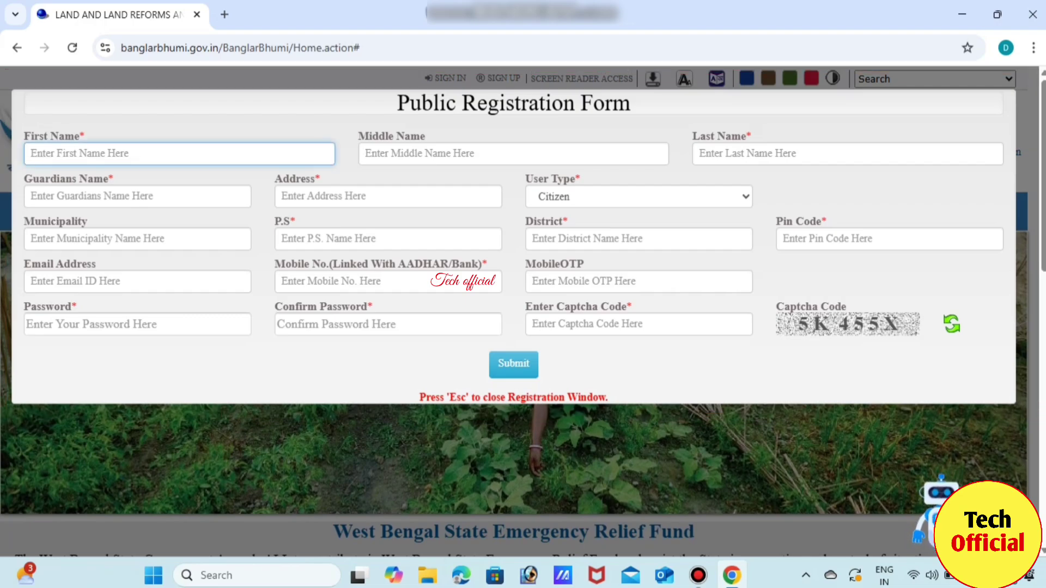
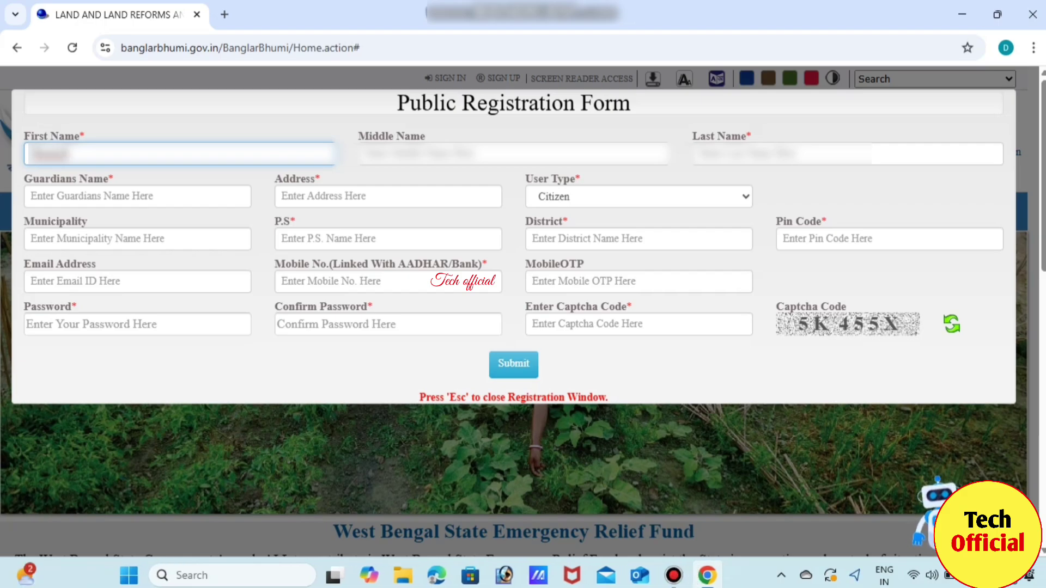
left_click(366, 153)
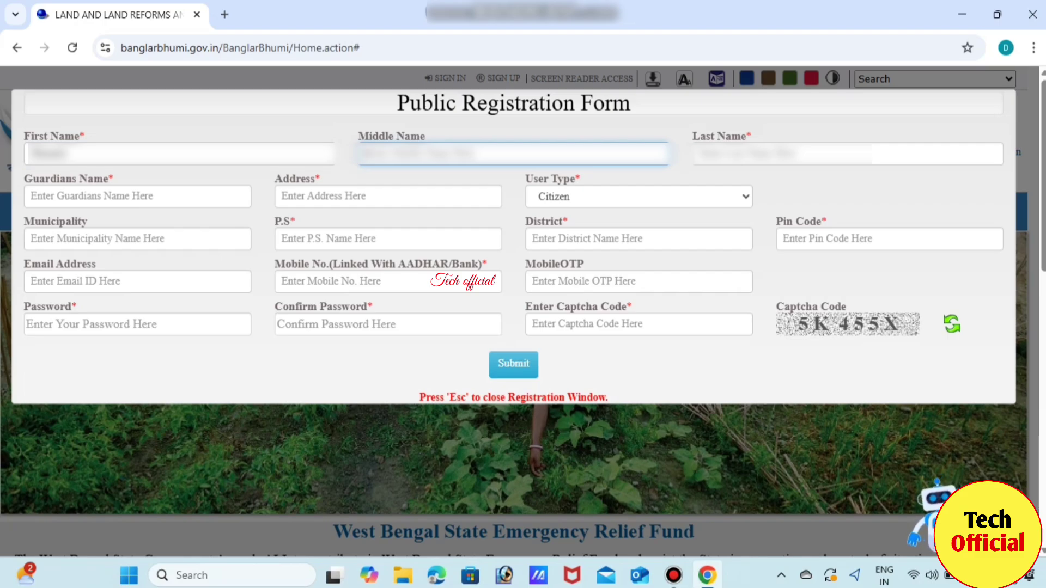
left_click(703, 153)
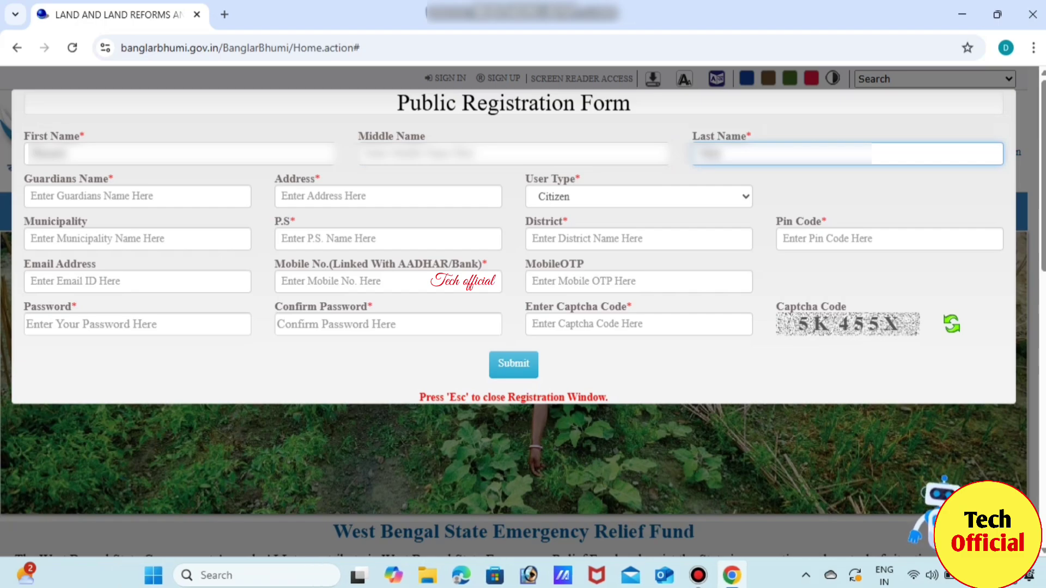
- Fill in the guardian's name and paste the applicant's full address
left_click(137, 197)
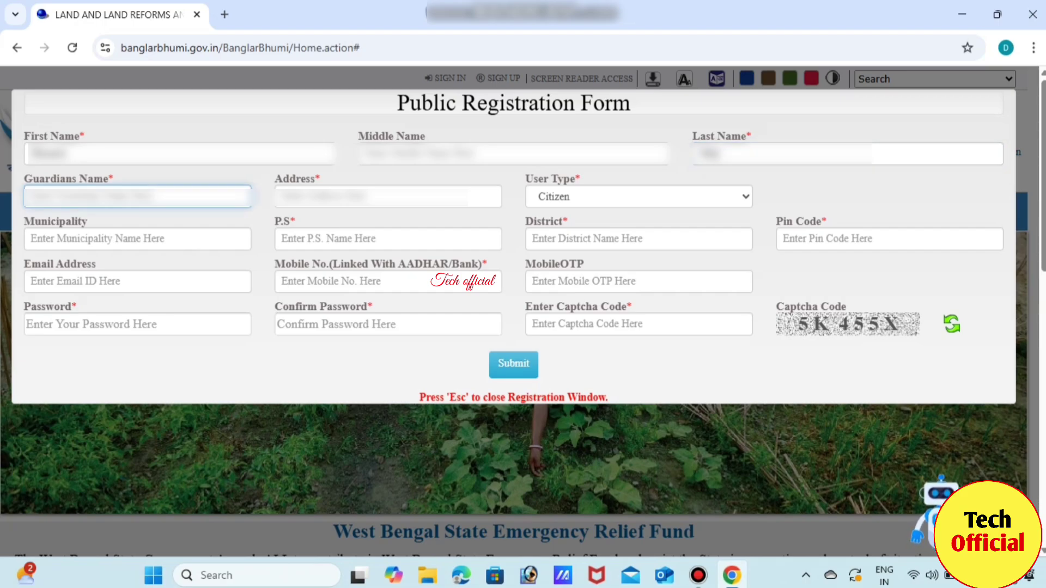
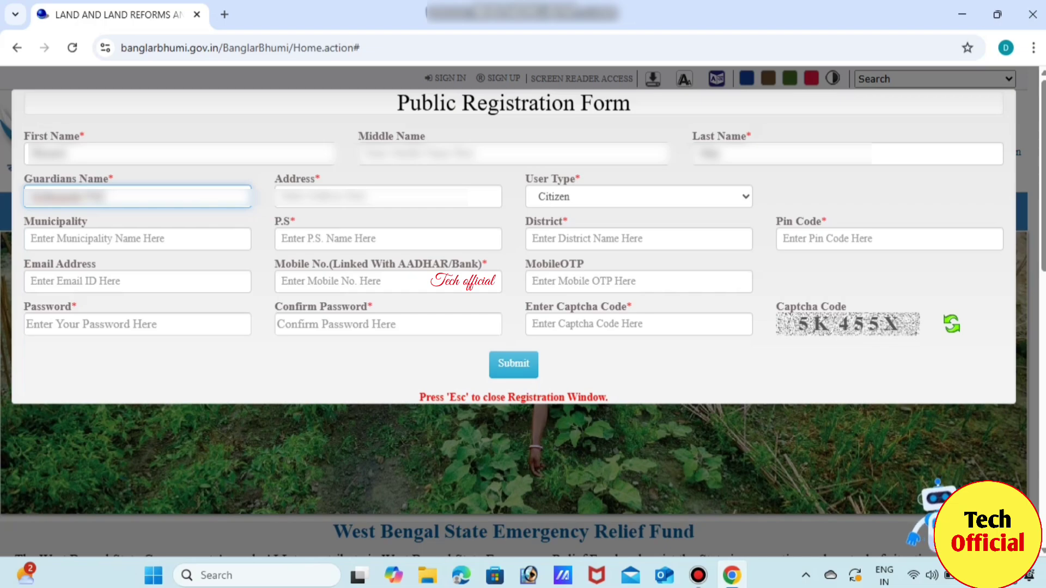
left_click(281, 196)
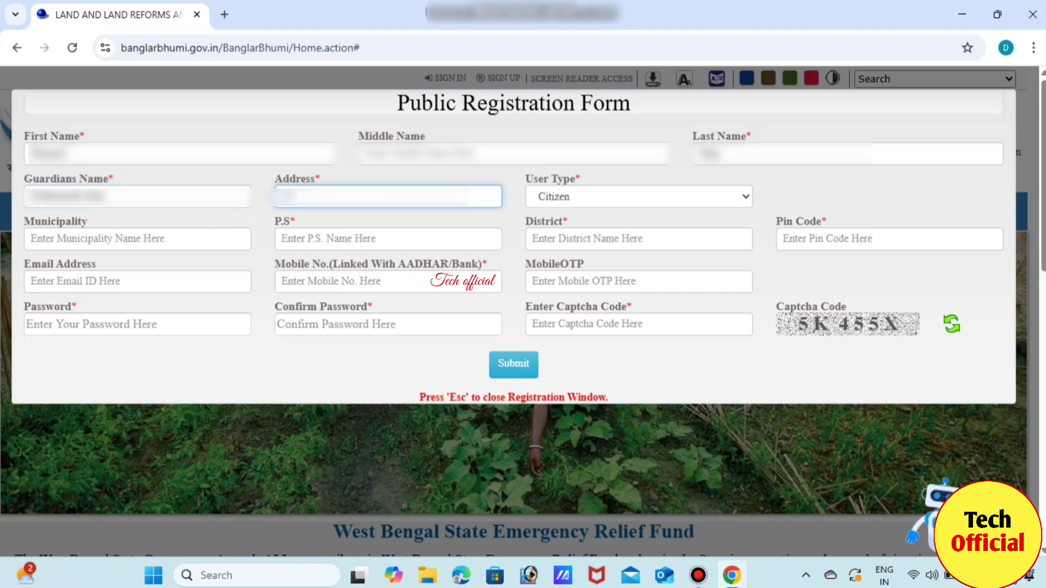
key("ctrl+v")
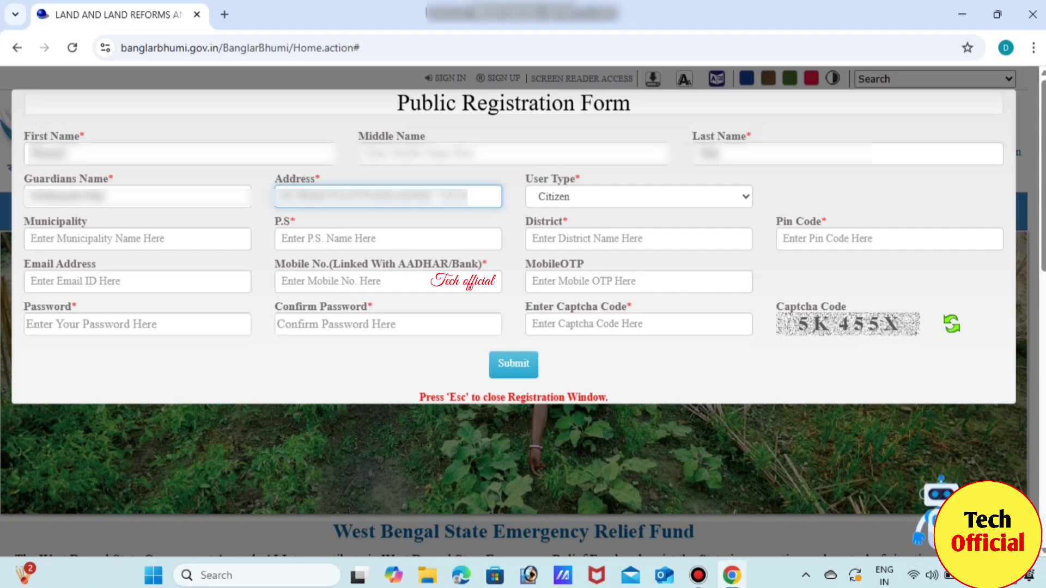
left_click(638, 197)
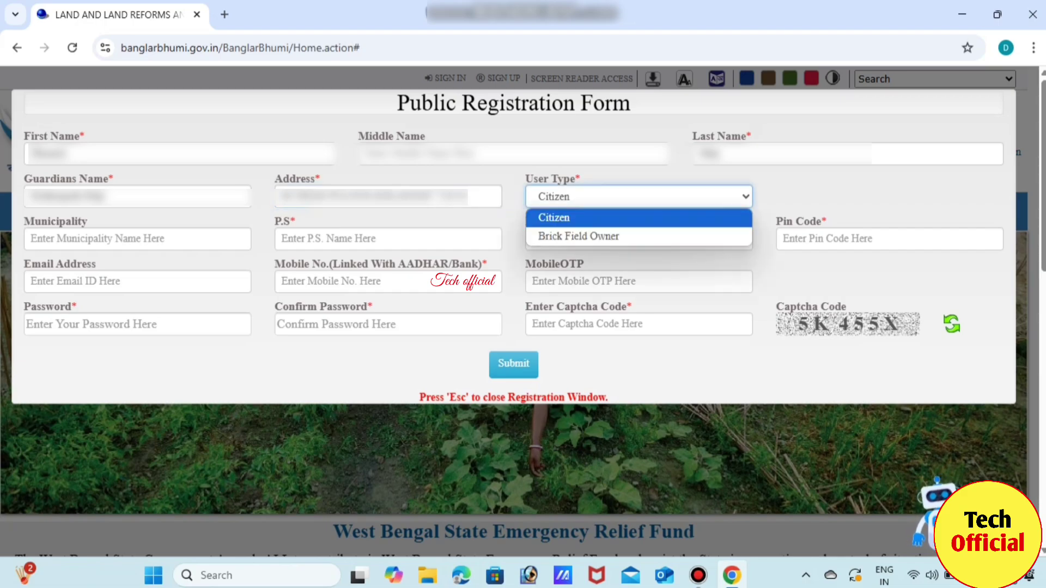
- Confirm Citizen as the User Type on the registration form
key("Return")
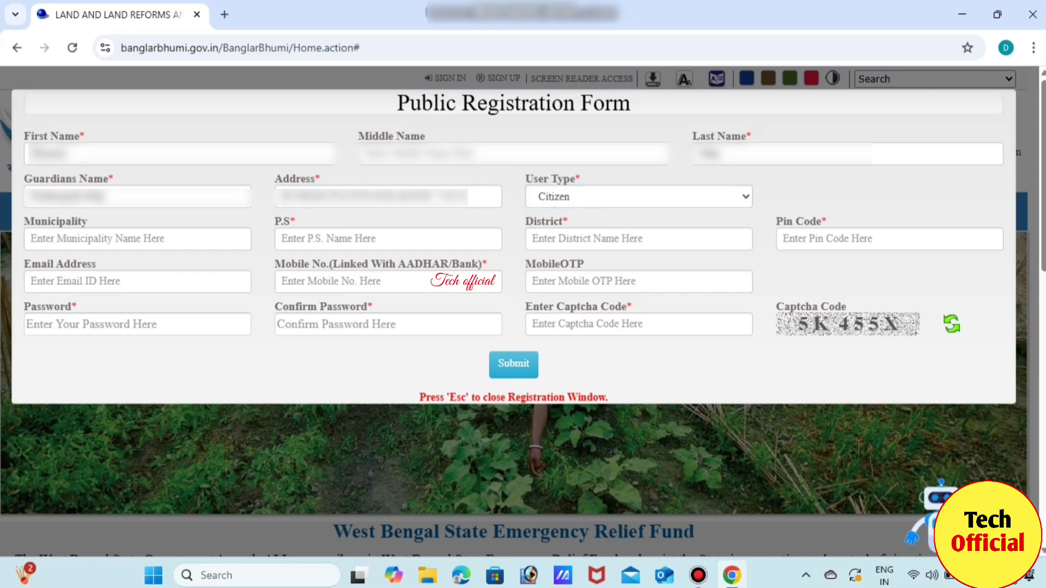
left_click(136, 239)
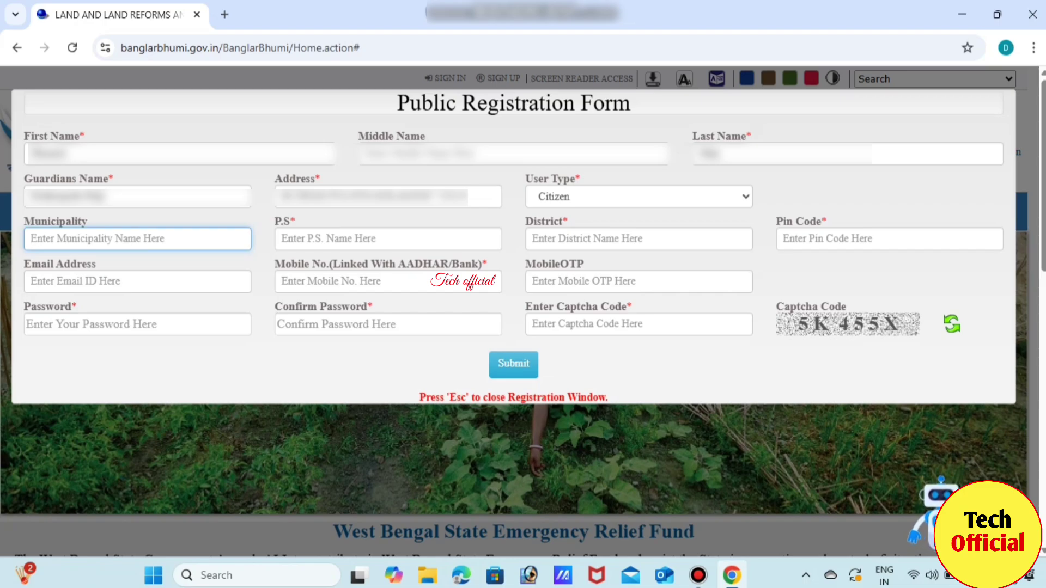
- Enter the applicant's police station, district and pin code in the location fields
key("Tab")
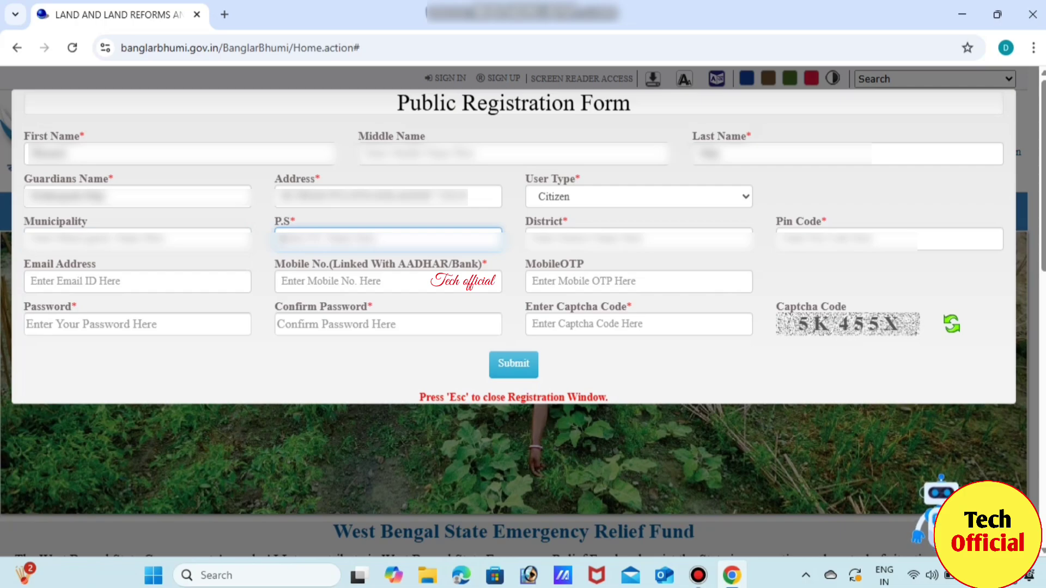
type("New Townpur")
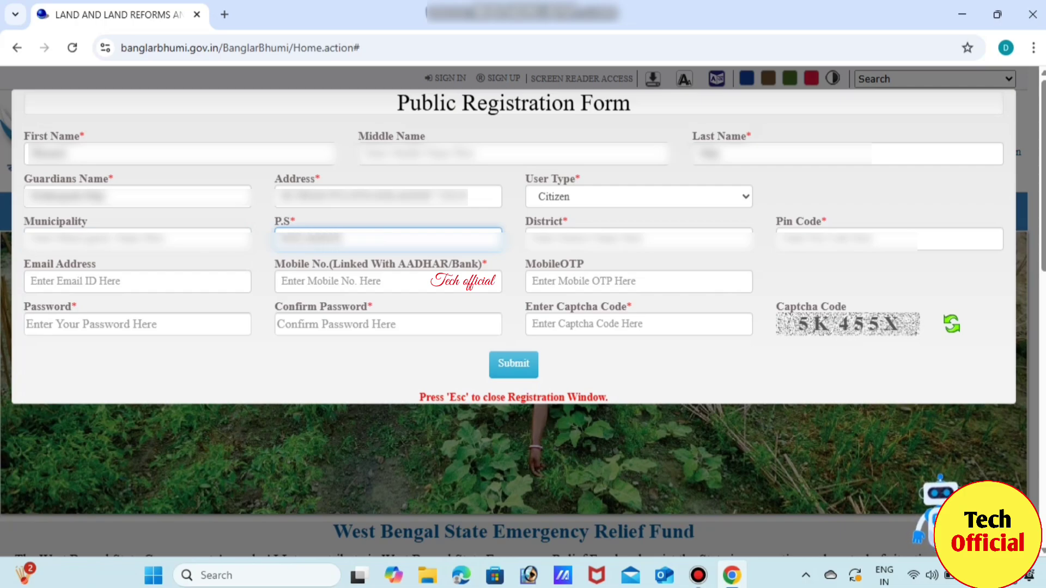
key("Tab")
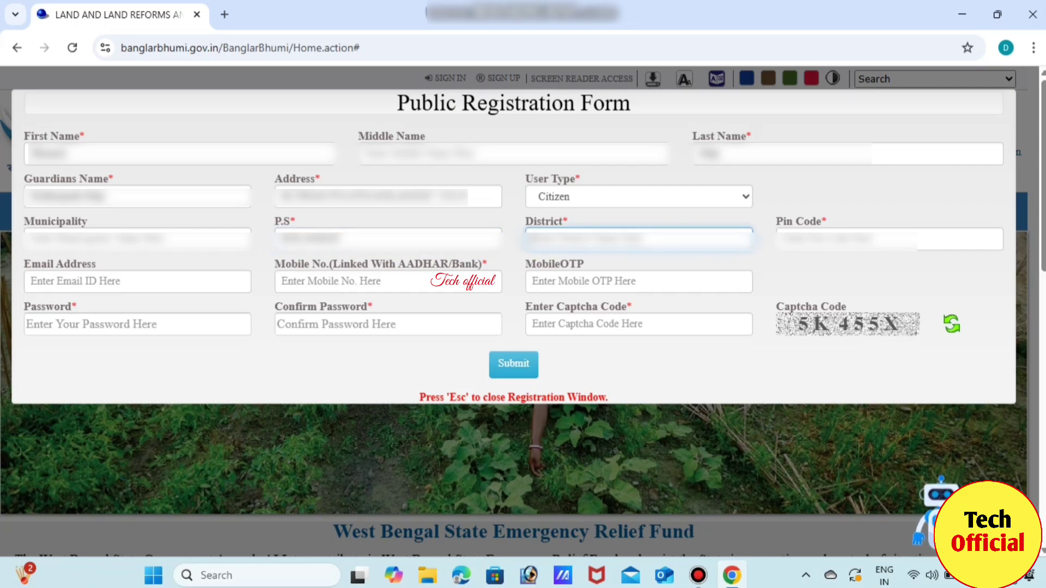
type("Nort")
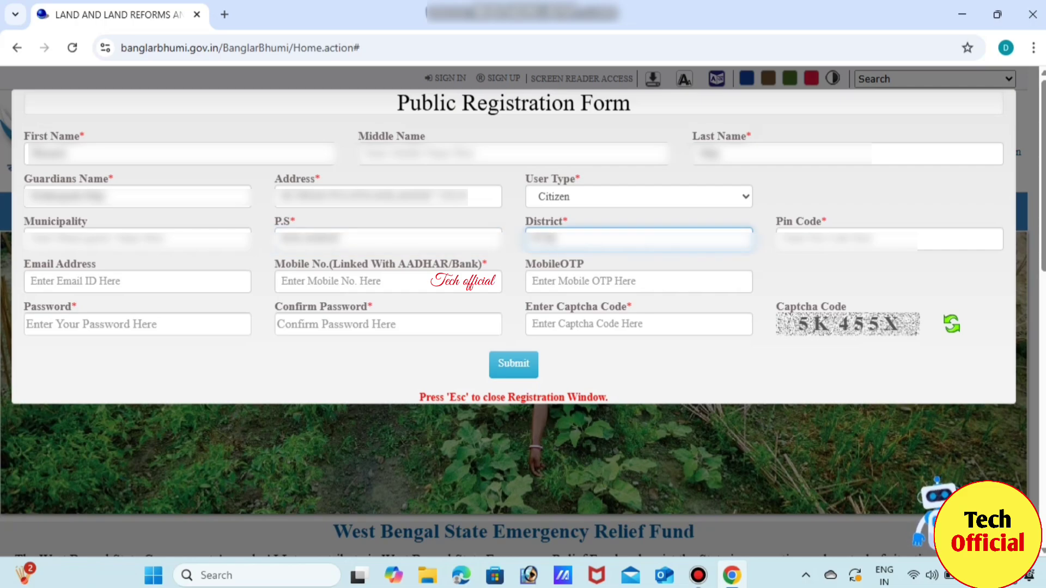
type("h 24 Pargan")
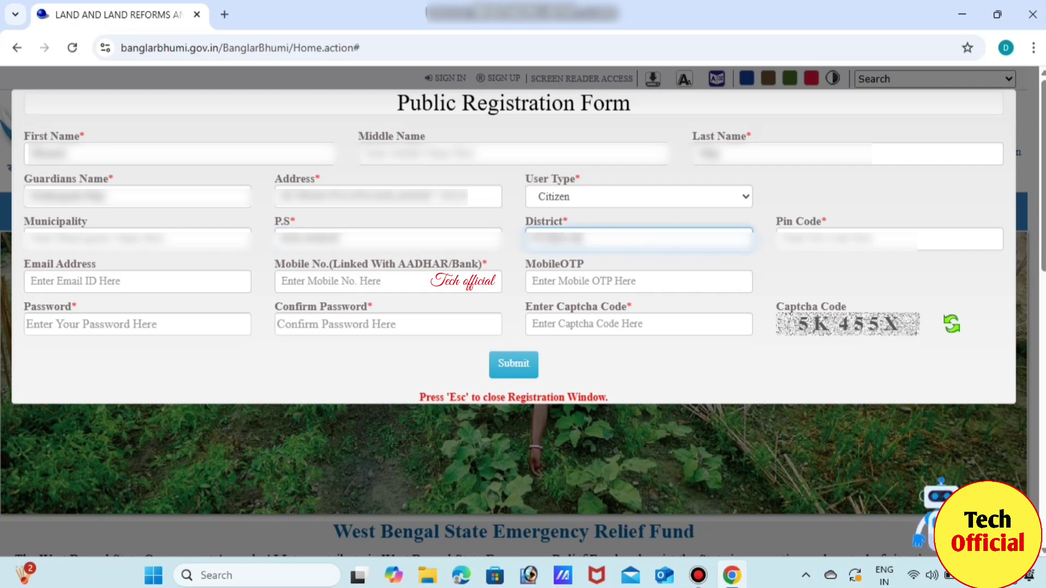
type("as")
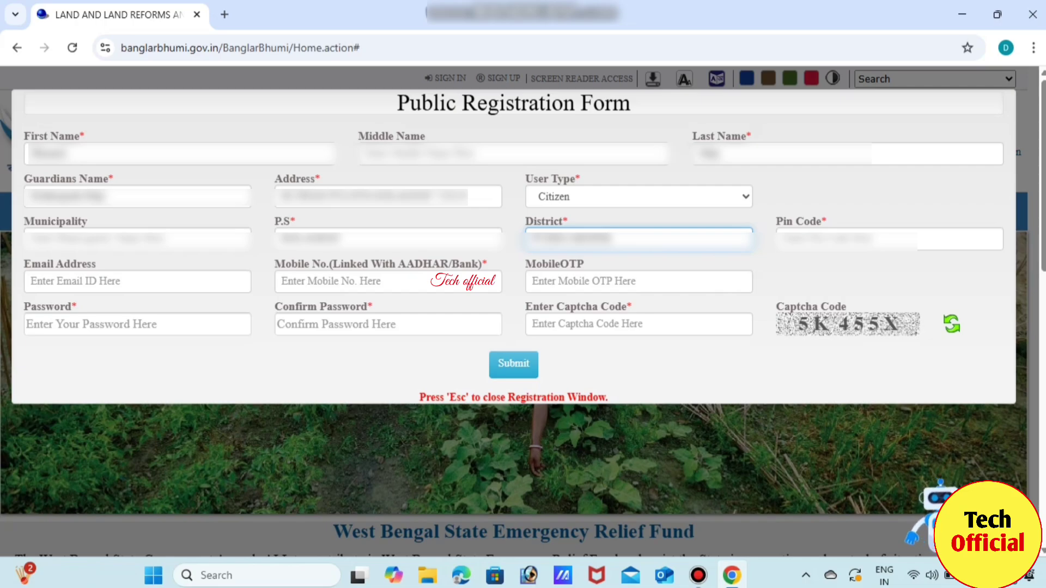
type(" Dist")
left_click(889, 239)
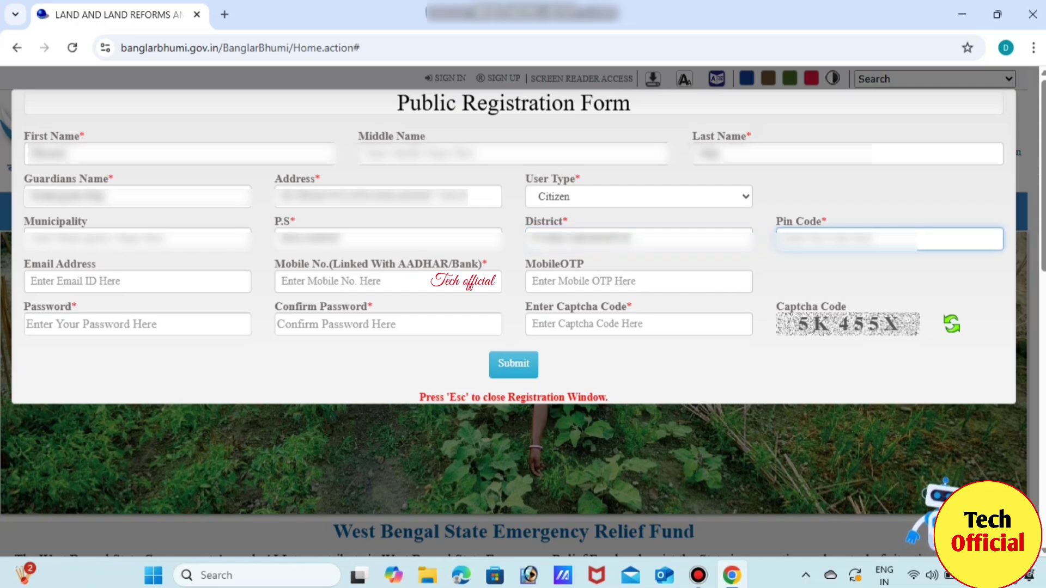
type("7001")
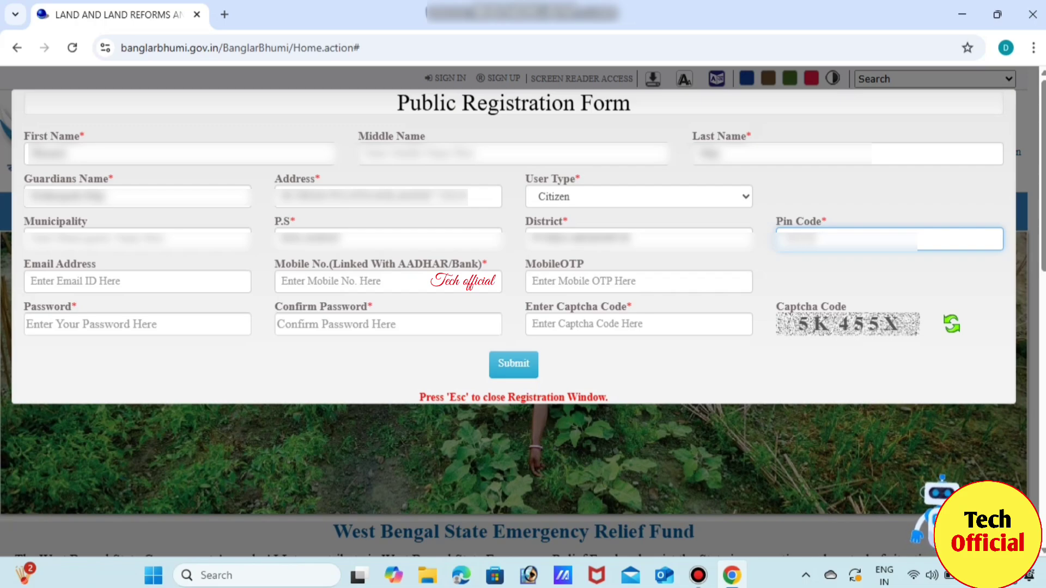
left_click(136, 281)
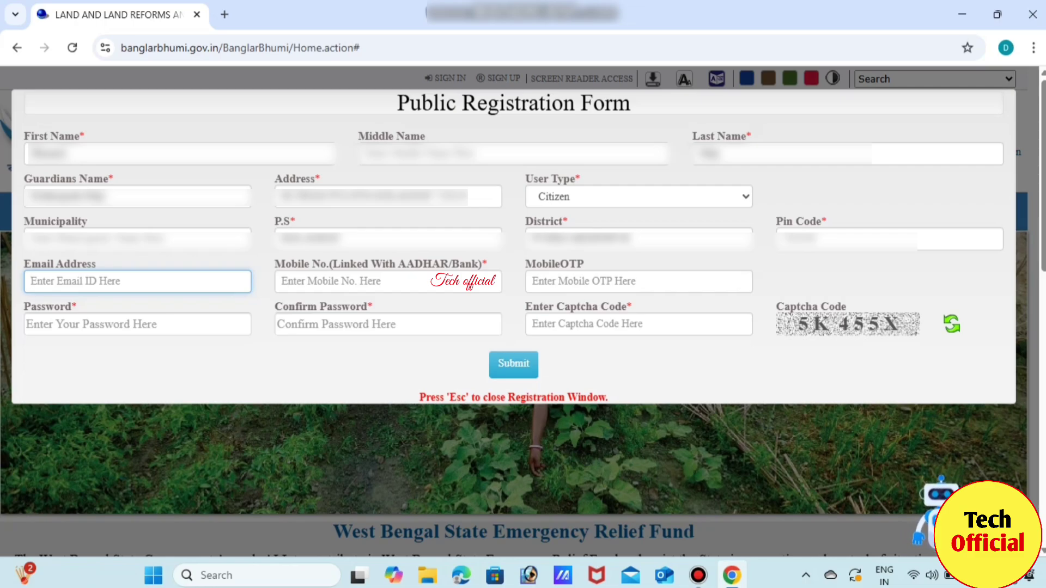
- Dismiss the 'Please Enter valid Email Address' alert and enter the applicant's e-mail address
key("Return")
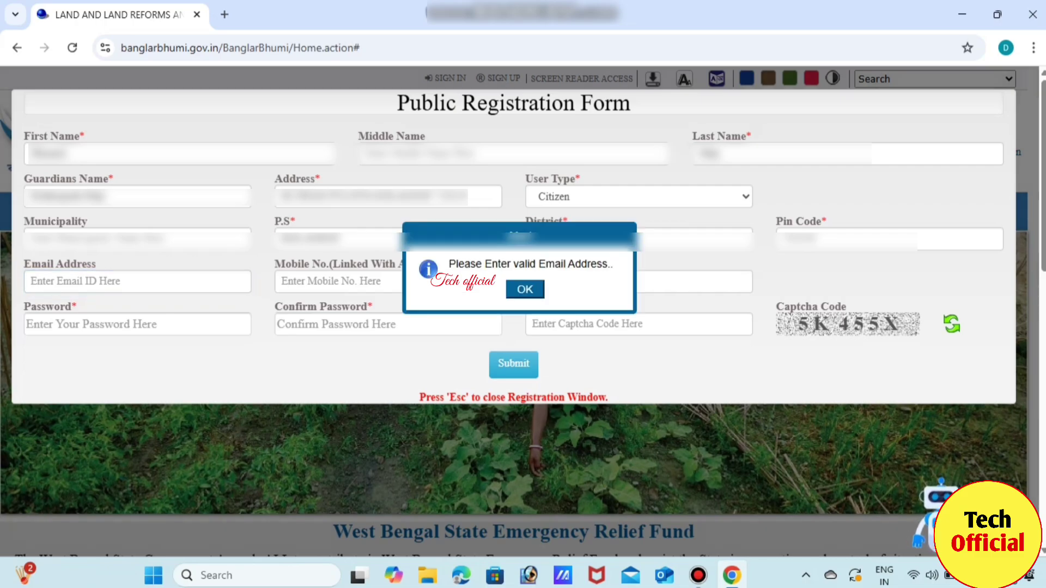
key("Return")
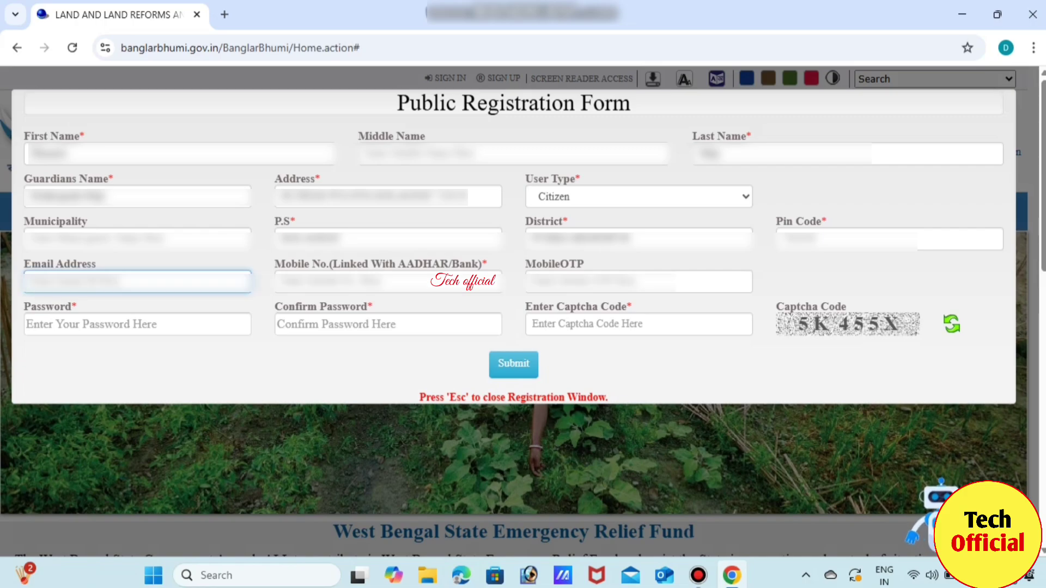
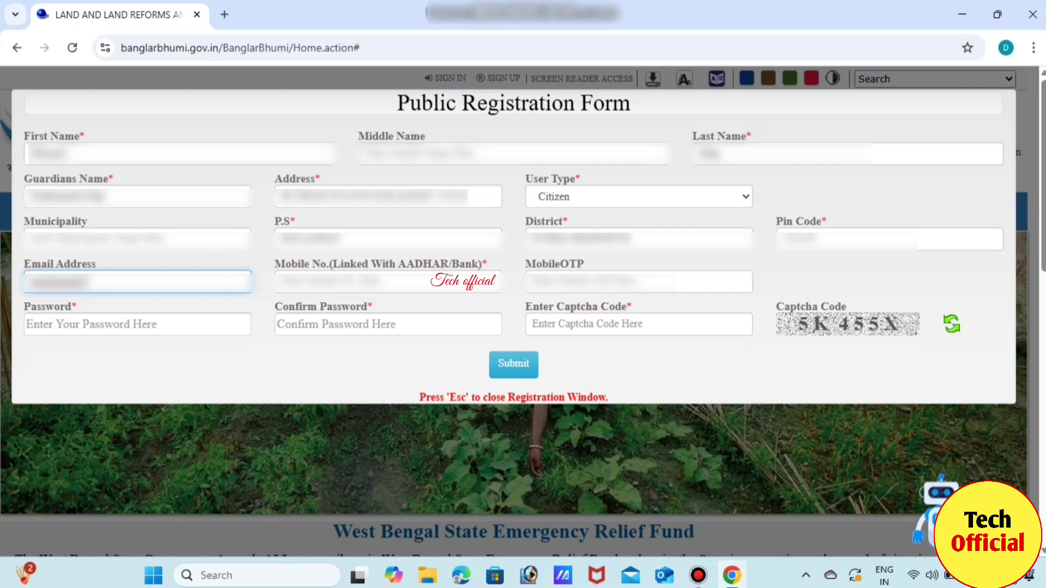
key("Tab")
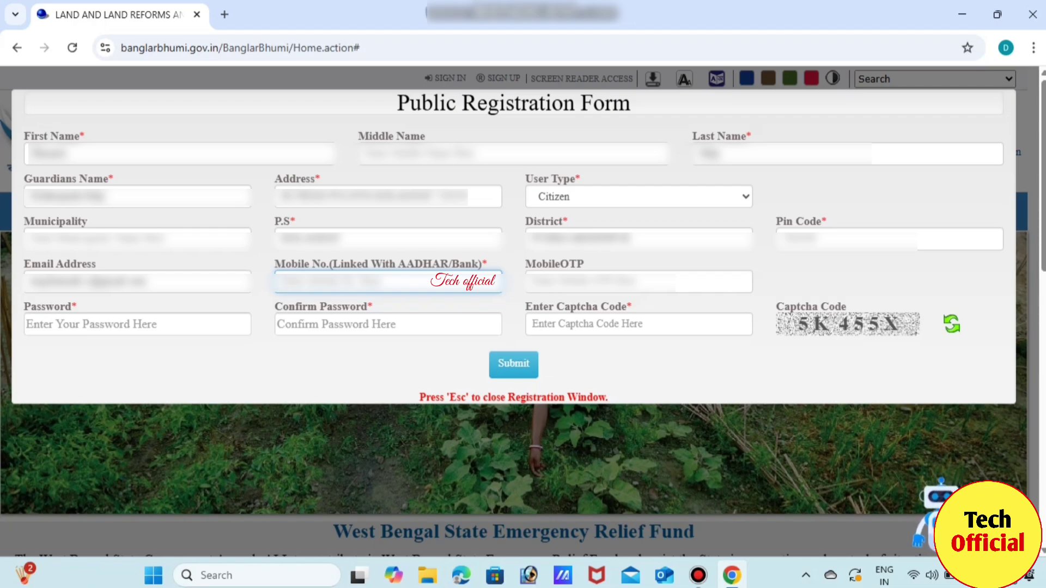
- Paste the linked mobile number and enter the OTP received on it
key("ctrl+v")
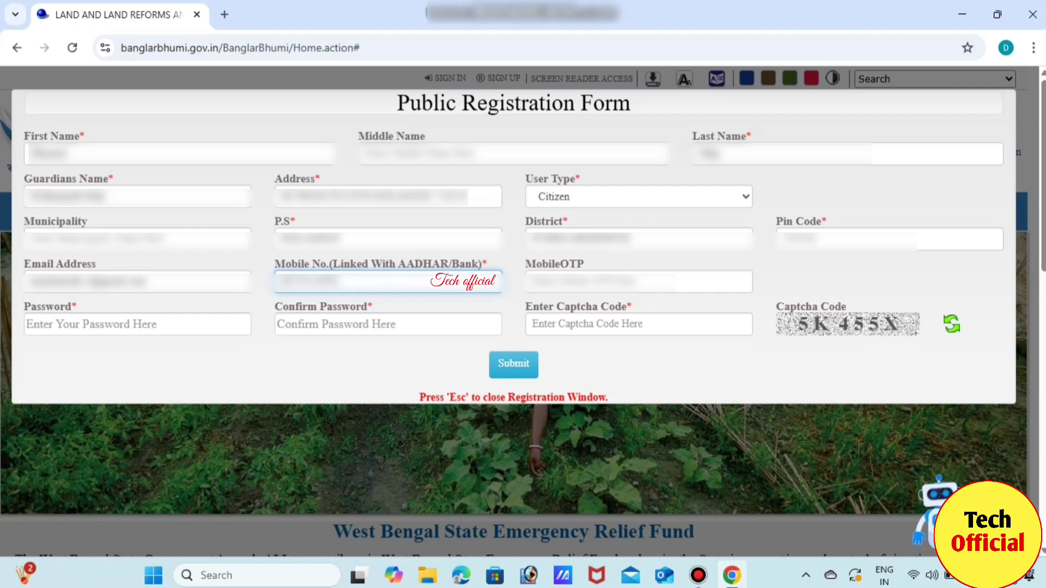
key("Tab")
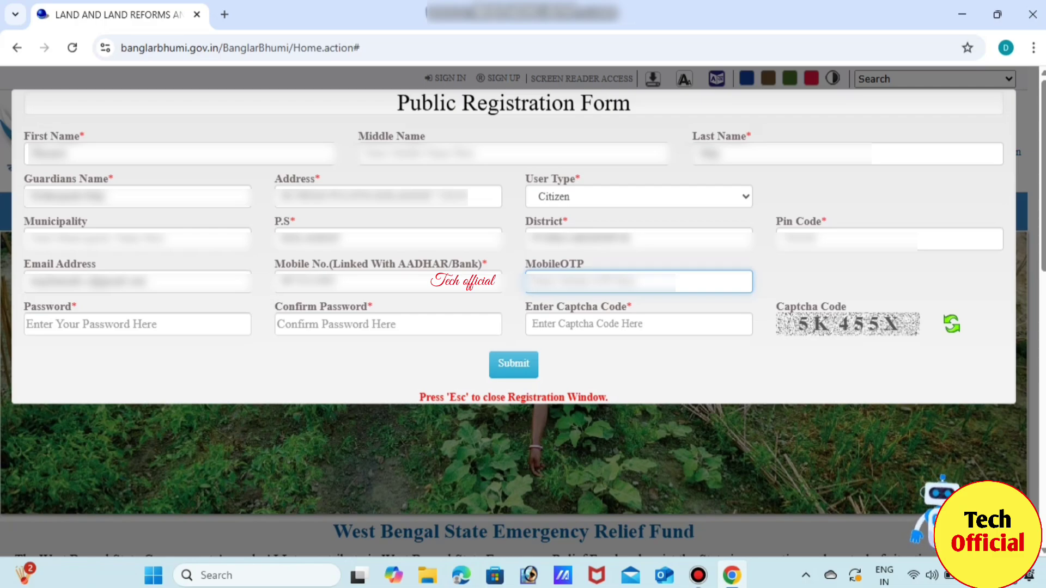
type("1")
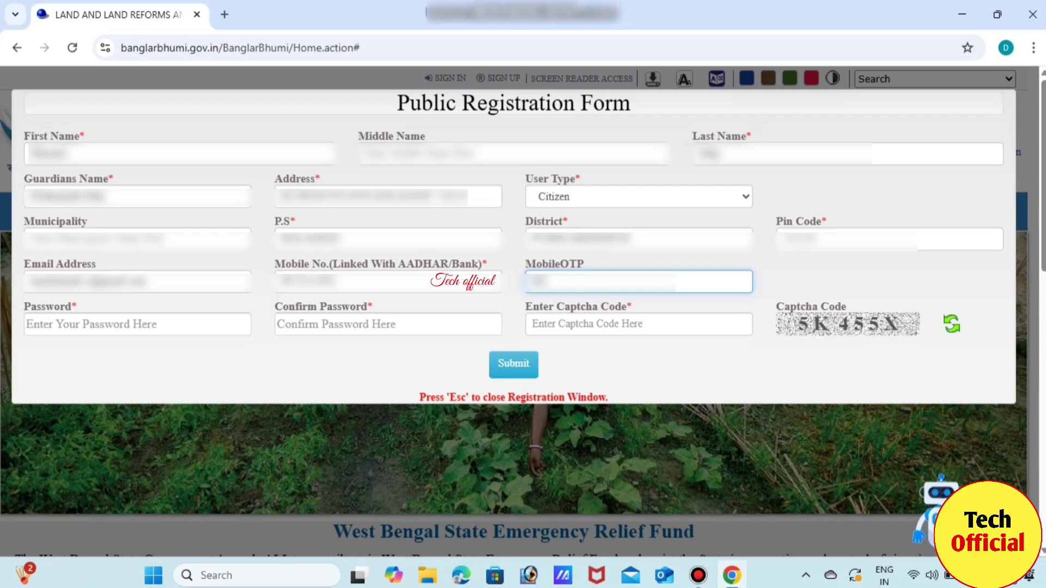
type("23")
left_click(82, 324)
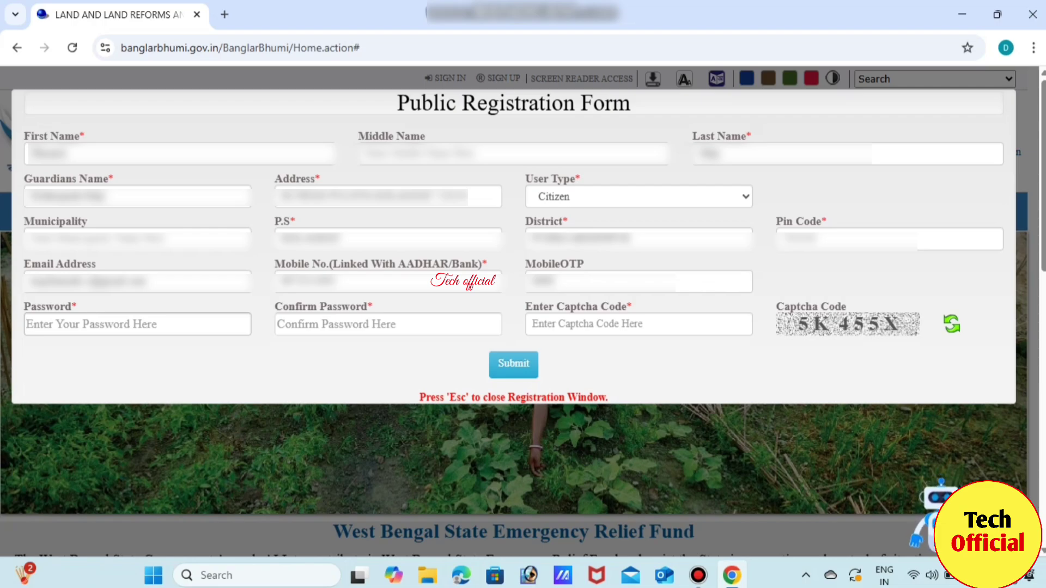
- Type the account password in both Password and Confirm Password fields
type("••••••")
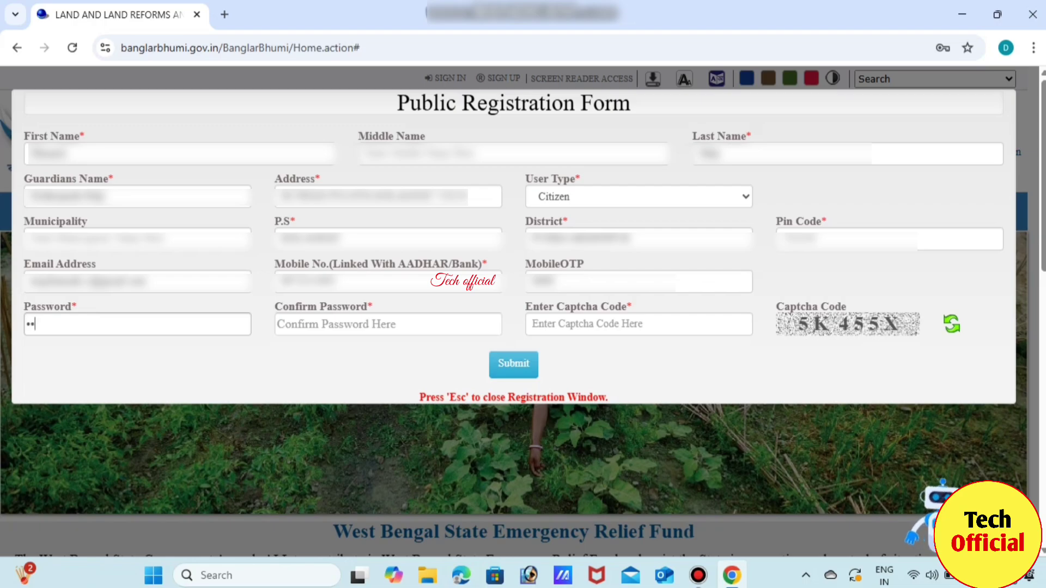
type("•")
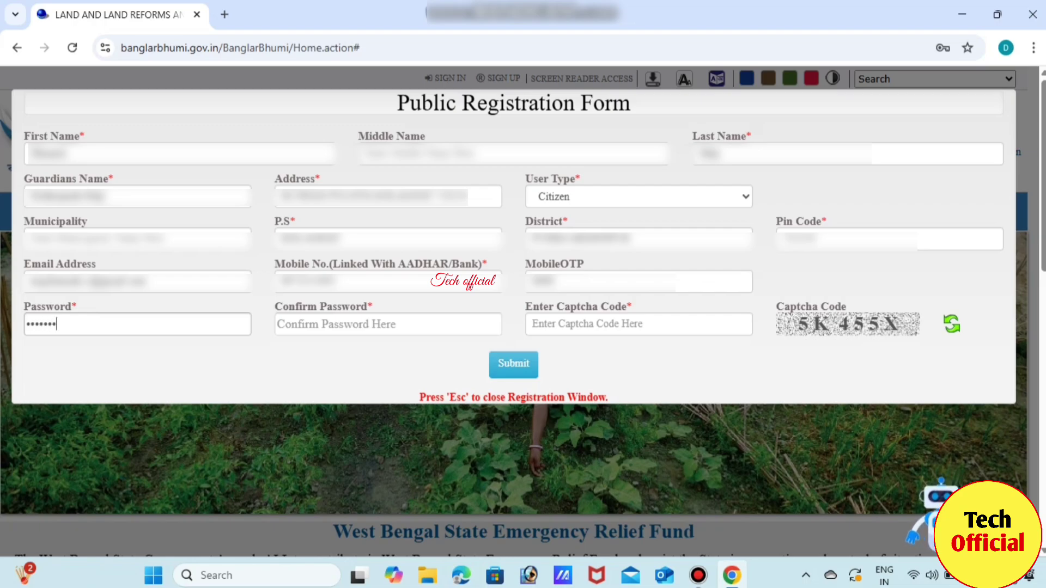
type("••")
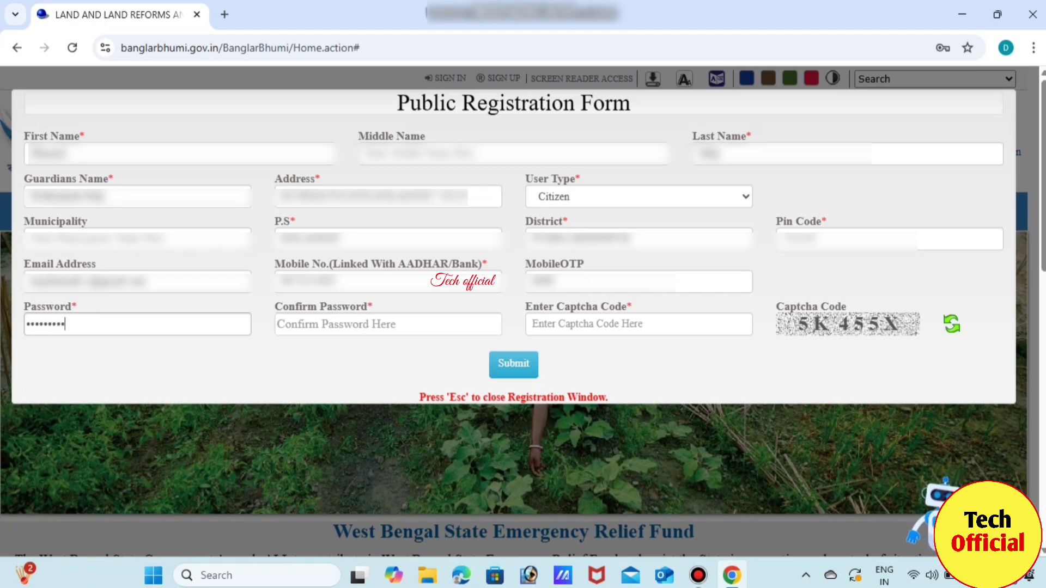
type("•")
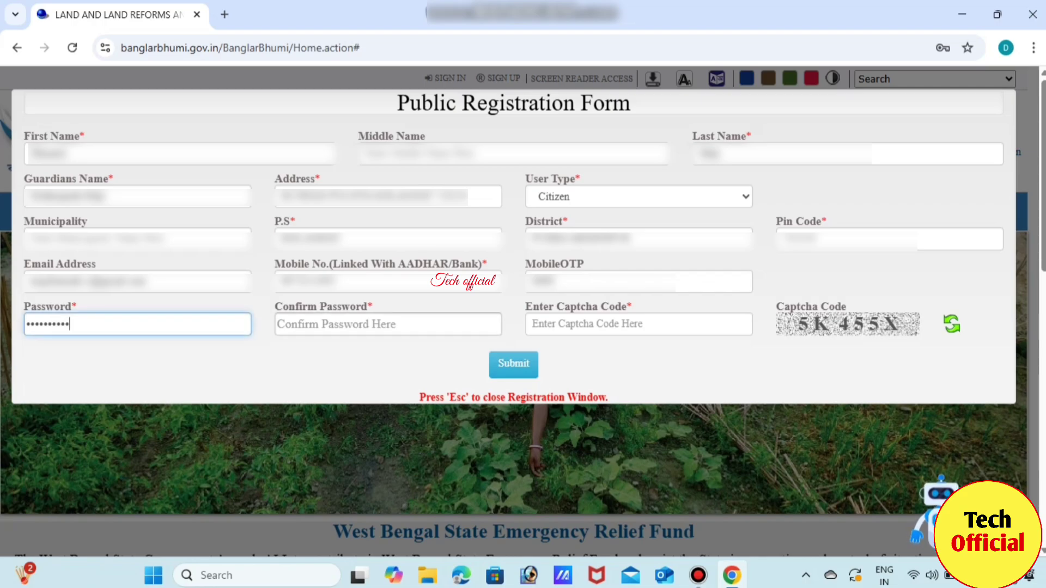
left_click(327, 324)
type("•••")
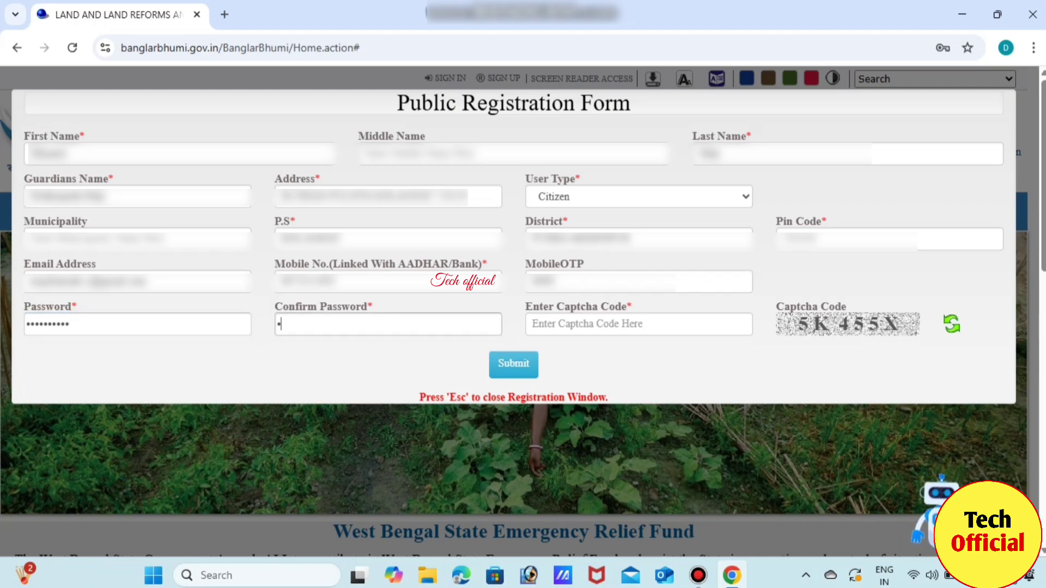
type("•••••••")
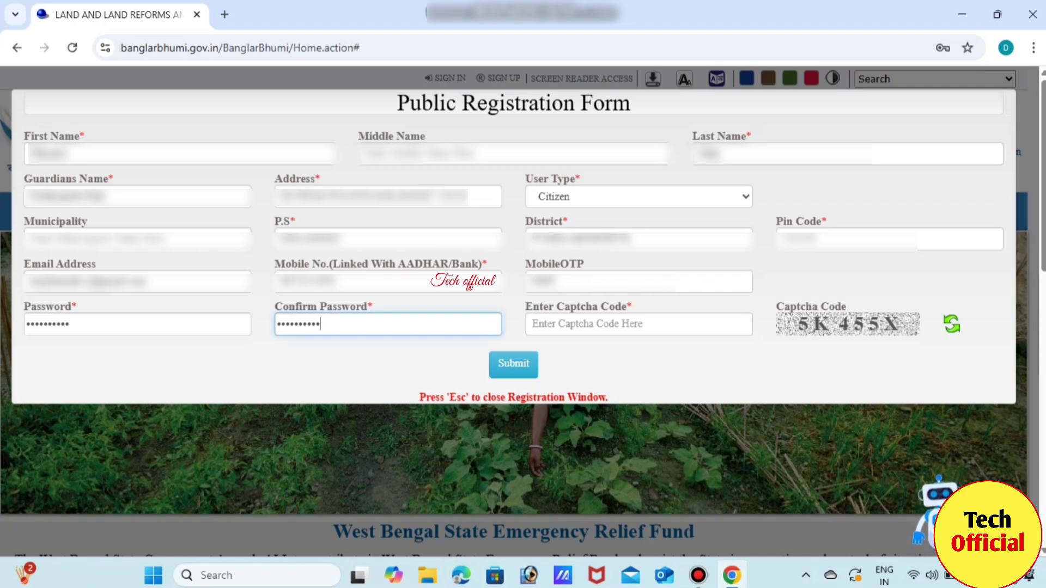
left_click(638, 324)
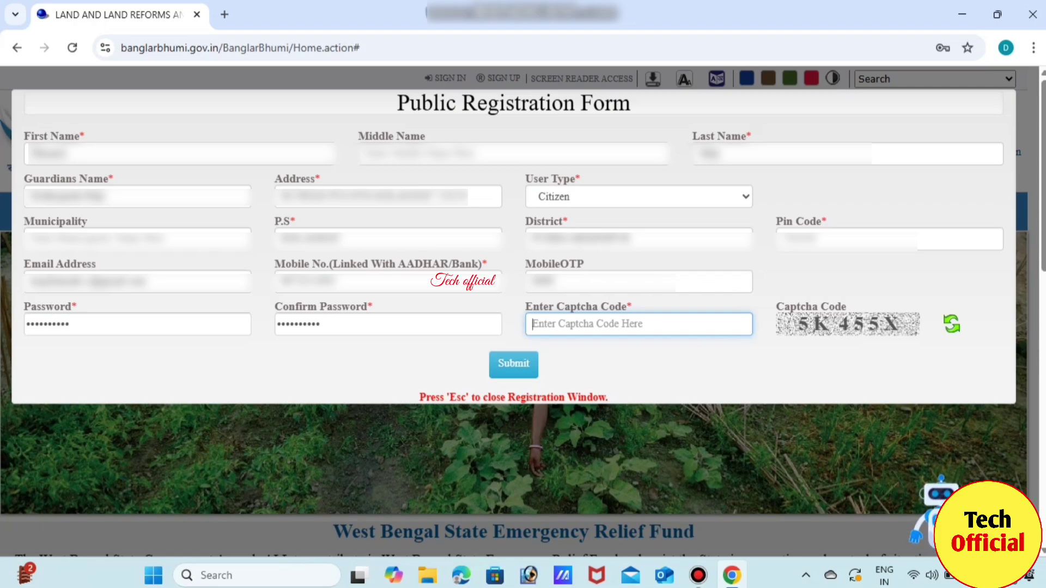
- Enter the displayed captcha code and submit the registration form
type("5K455X")
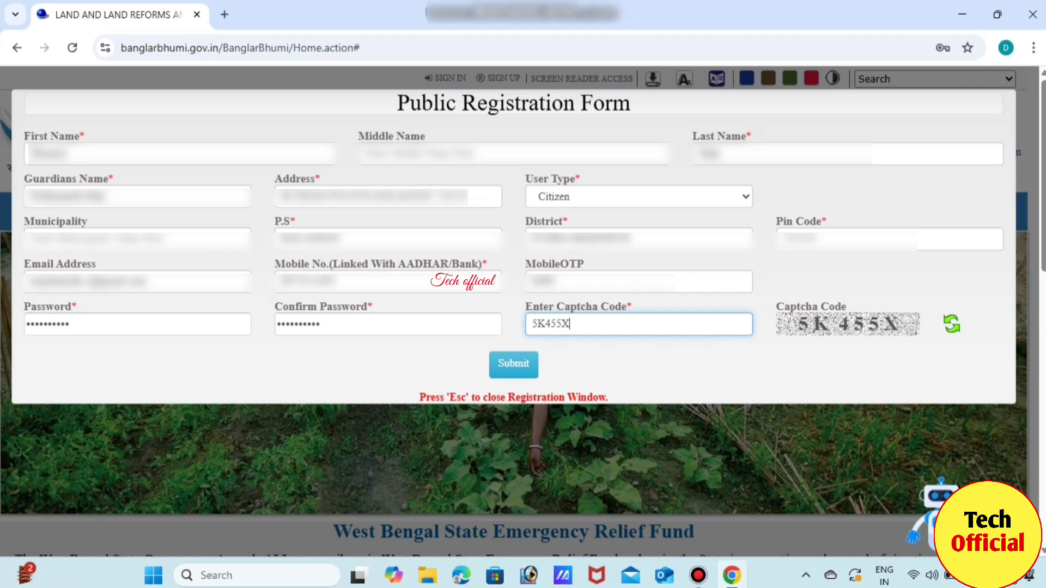
key("Tab")
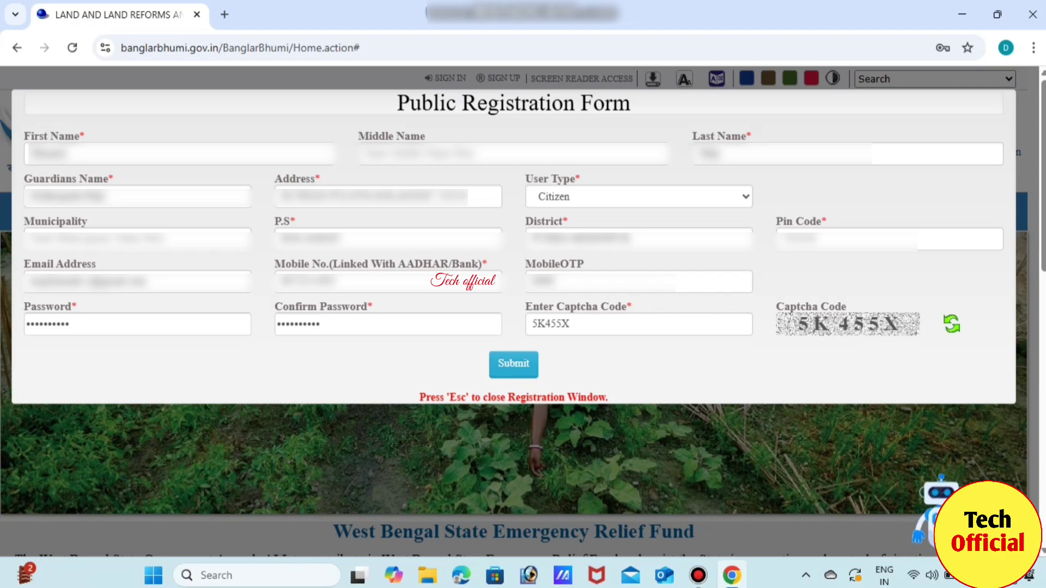
left_click(513, 363)
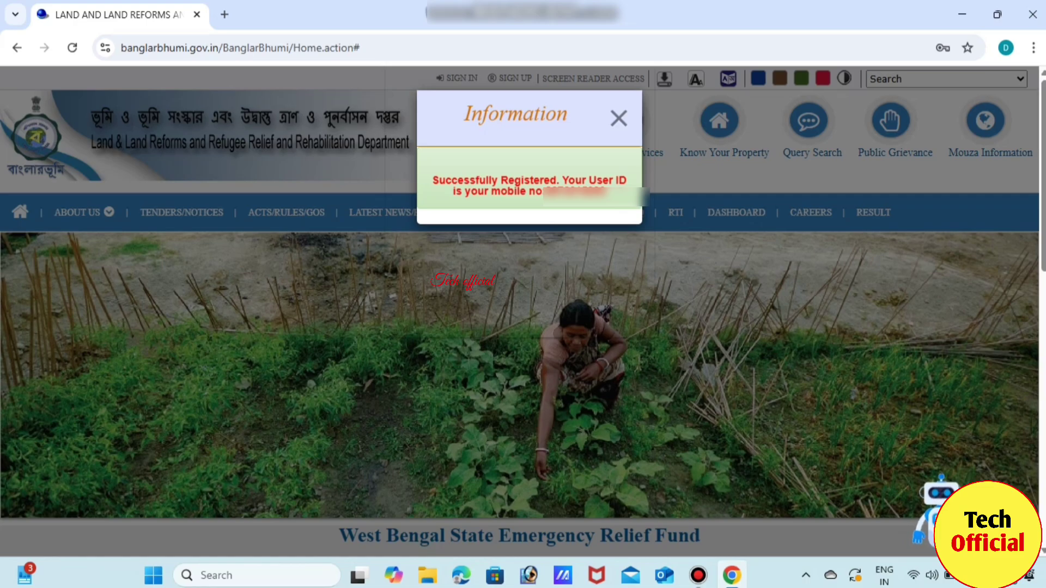
- Close the 'Successfully Registered' Information dialog
left_click(619, 118)
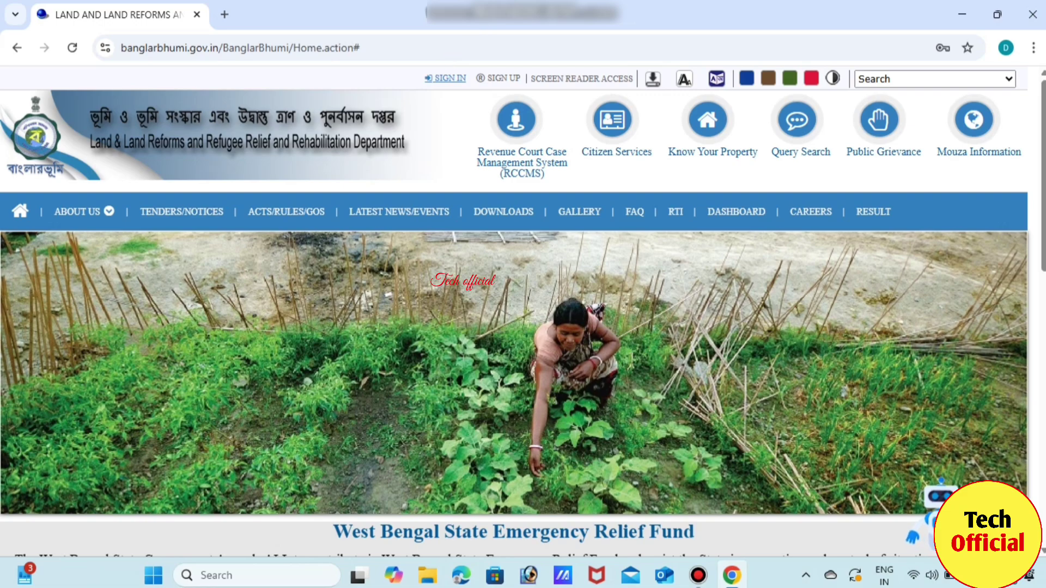
- Open the citizen login dialog and enter the registered user ID
left_click(445, 78)
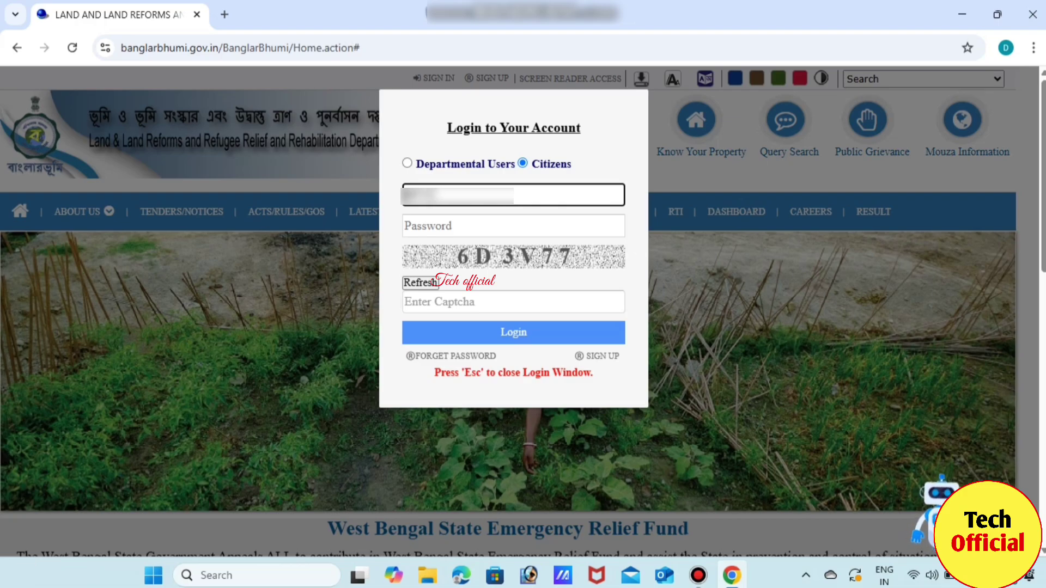
type("***")
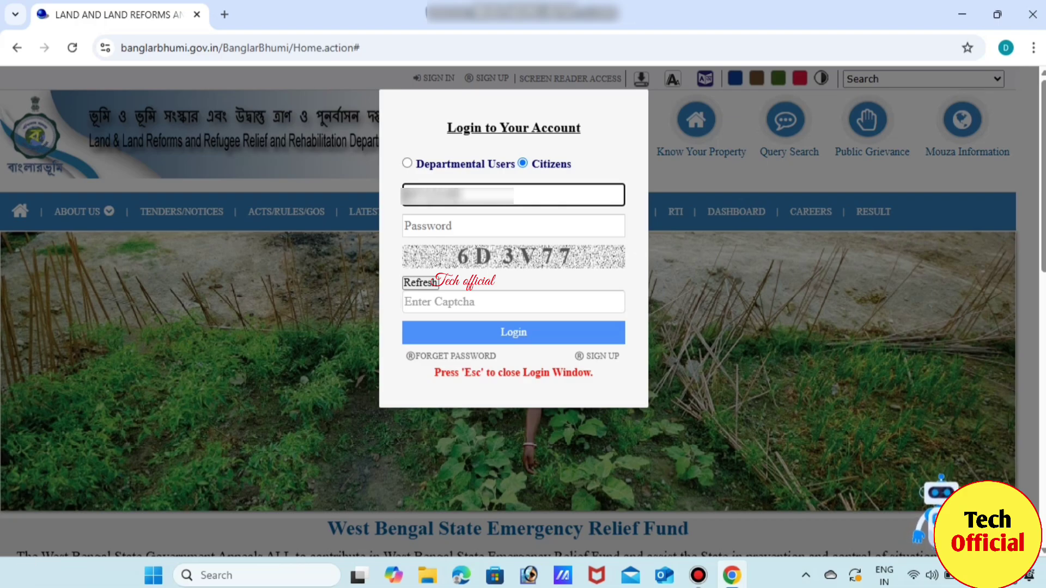
left_click(514, 225)
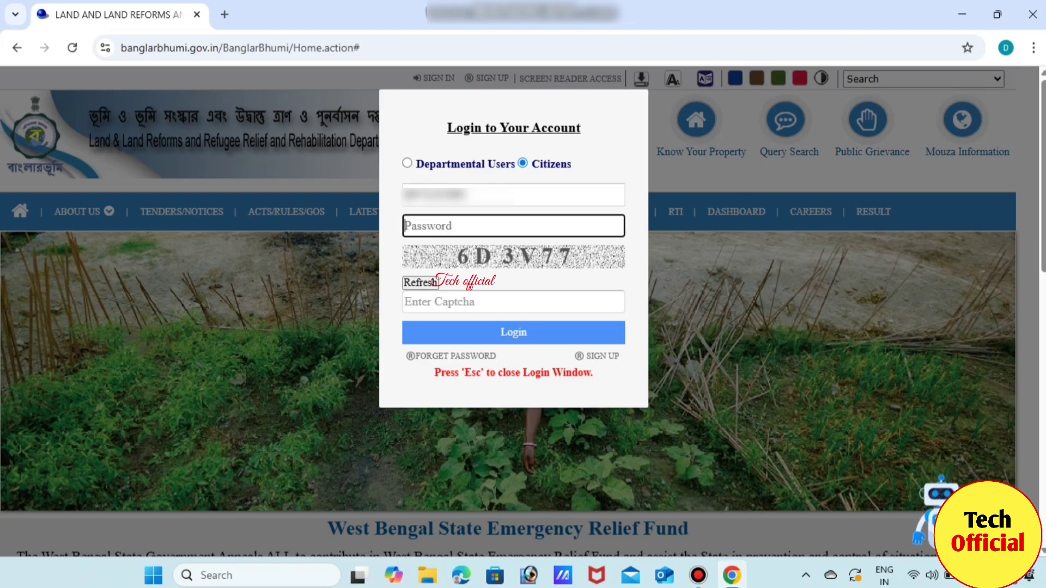